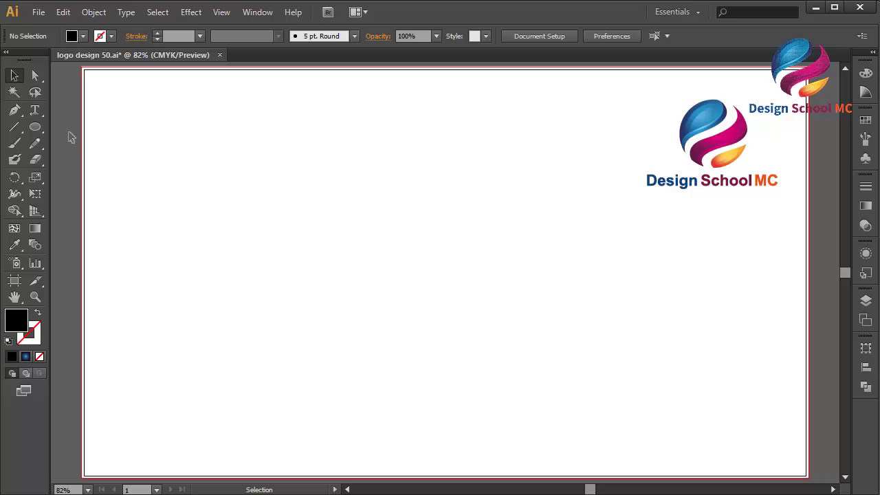
# Type a letter G, scale it up large and move it to the artboard centre.
pyautogui.click(38, 113)
pyautogui.click(234, 249)
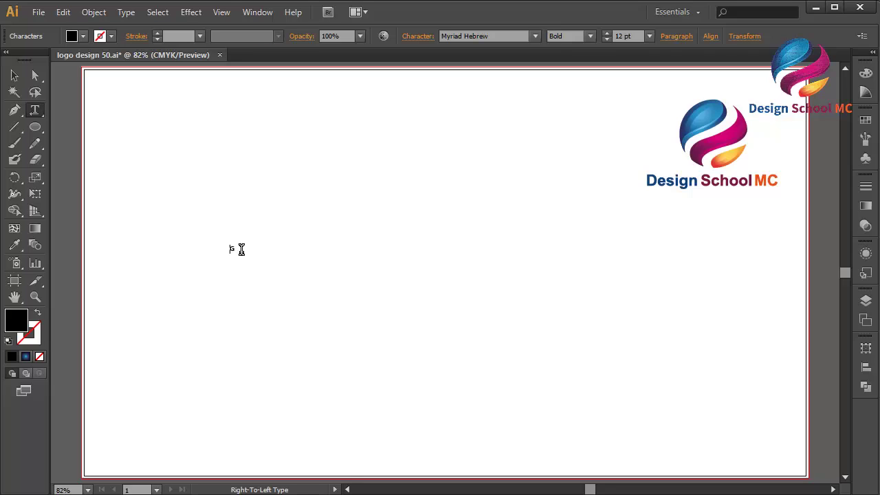
pyautogui.write('G')
pyautogui.moveTo(236, 251); pyautogui.dragTo(780, 338)
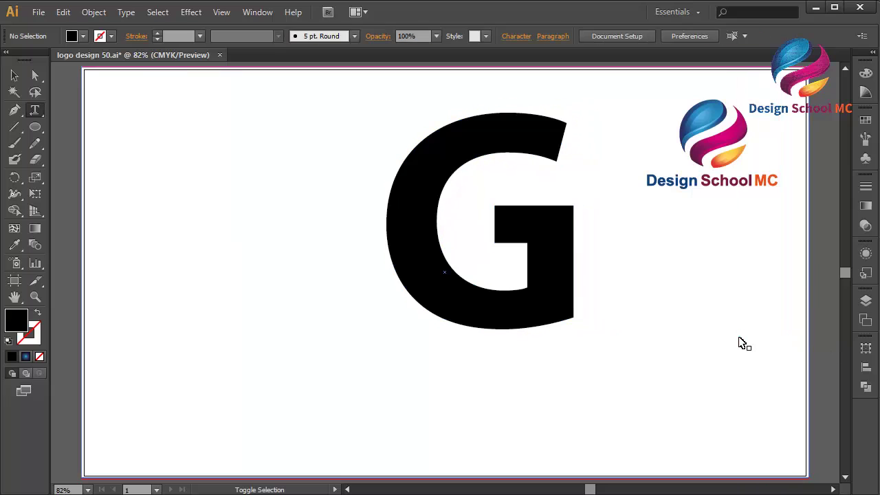
pyautogui.click(14, 75)
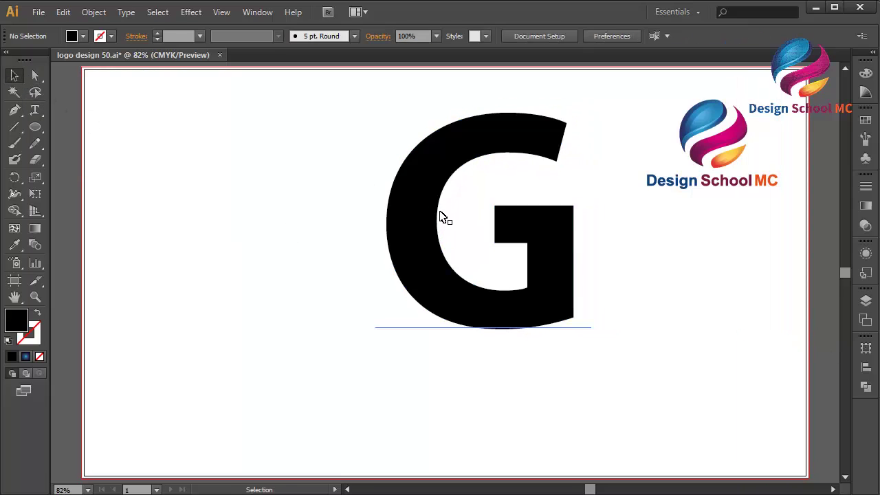
pyautogui.moveTo(443, 217); pyautogui.dragTo(367, 281)
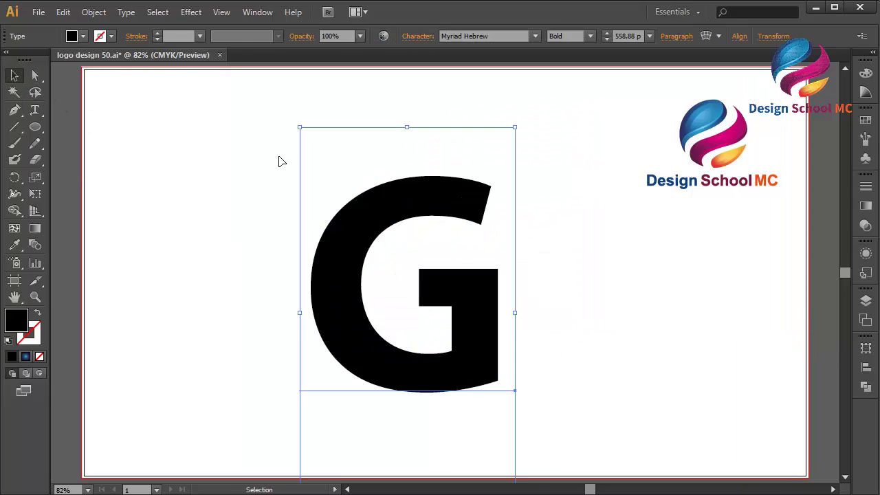
# Convert the G to outlines with Type > Create Outlines and deselect it.
pyautogui.click(124, 13)
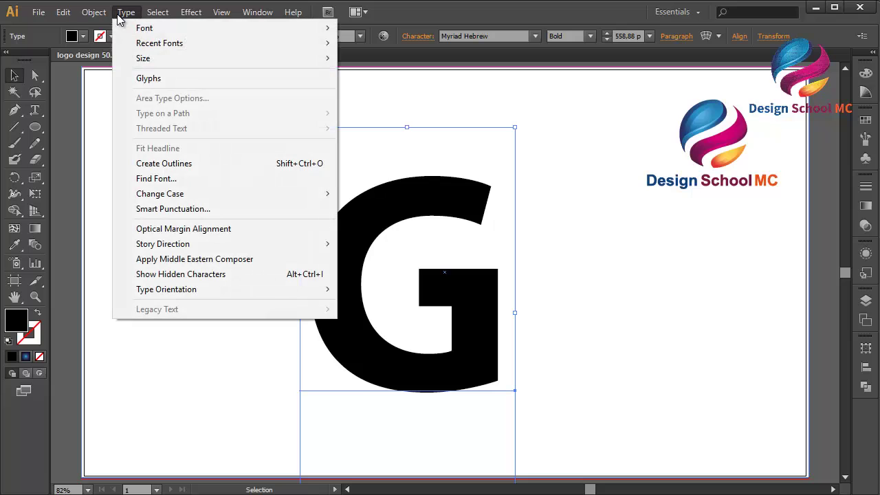
pyautogui.click(193, 164)
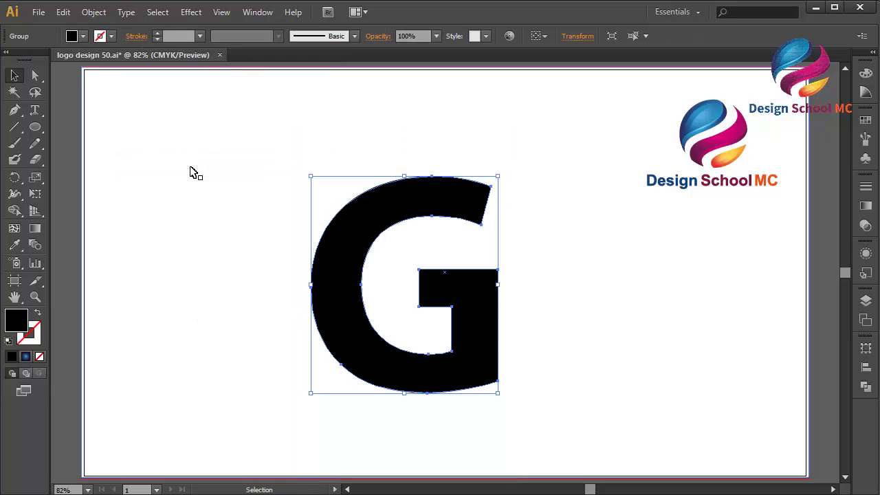
pyautogui.click(83, 113)
pyautogui.click(74, 114)
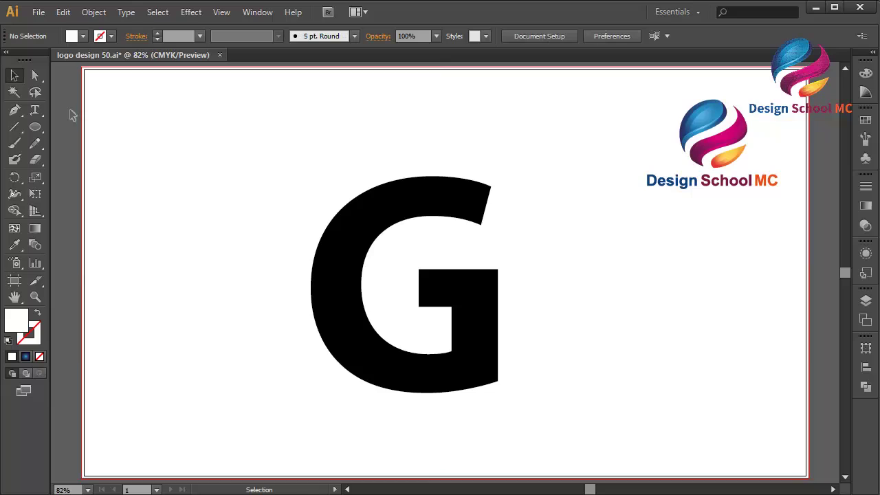
# Draw a closed curved cutting shape with the Pen tool over the G's top-right.
pyautogui.click(14, 111)
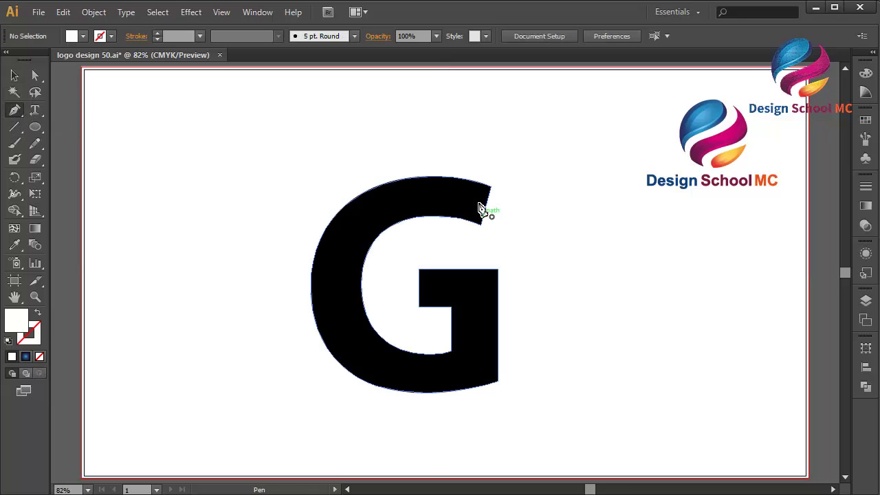
pyautogui.click(490, 187)
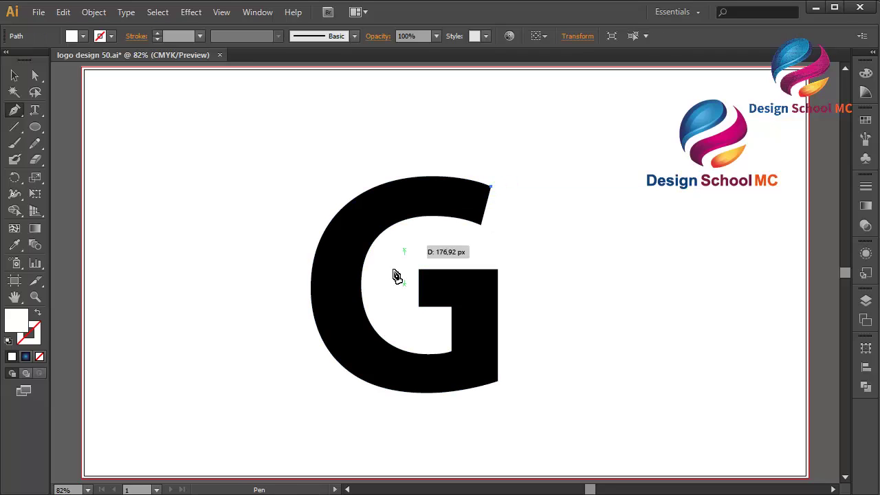
pyautogui.moveTo(362, 275); pyautogui.dragTo(351, 369)
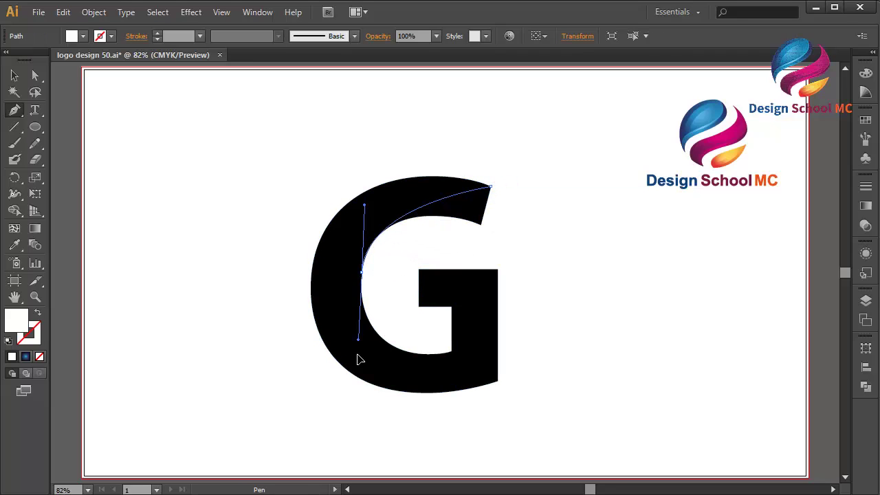
pyautogui.click(372, 273)
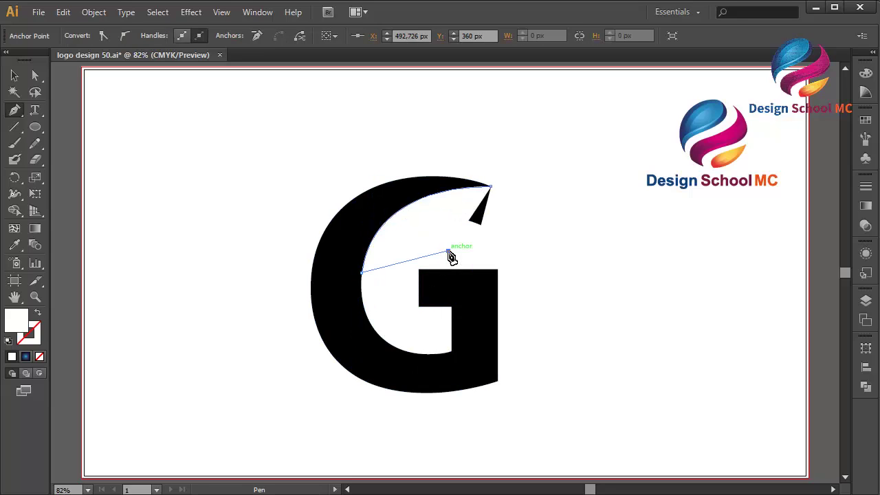
pyautogui.click(447, 251)
pyautogui.click(498, 249)
pyautogui.click(493, 193)
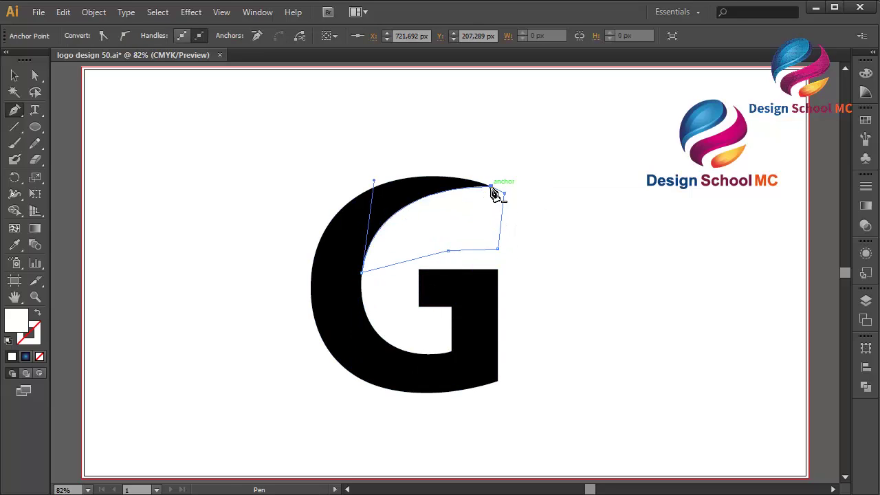
# Subtract the cutting shape from the G with Pathfinder Minus Front.
pyautogui.click(15, 76)
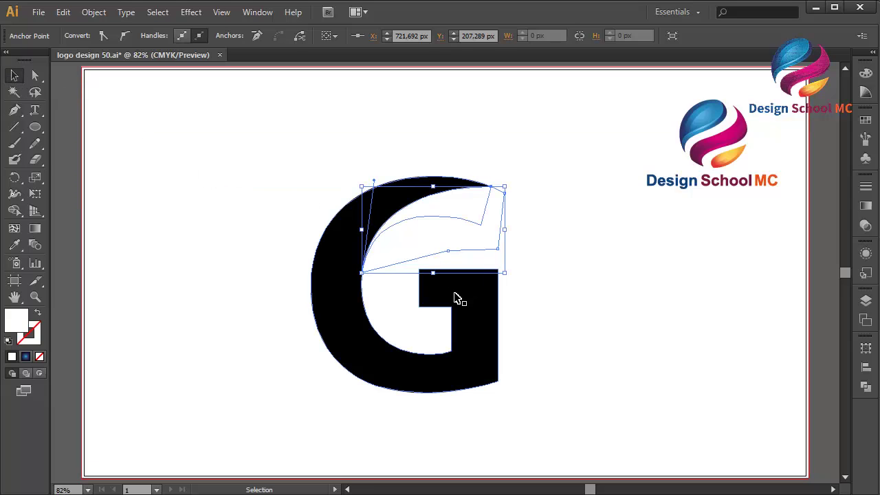
pyautogui.keyDown('shift'); pyautogui.click(457, 300); pyautogui.keyUp('shift')
pyautogui.click(865, 387)
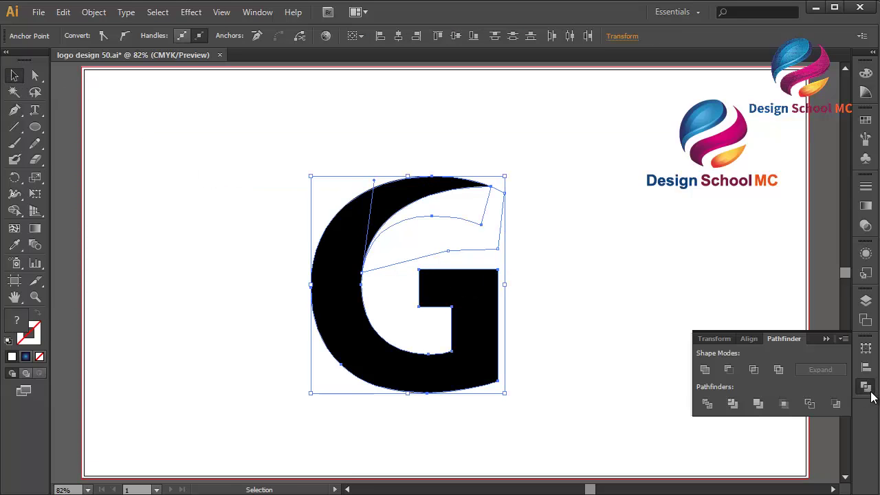
pyautogui.click(729, 369)
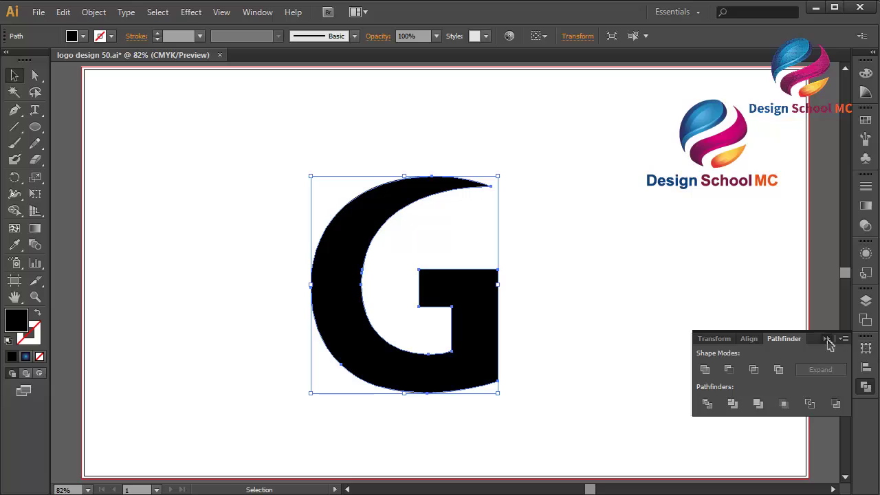
pyautogui.click(822, 346)
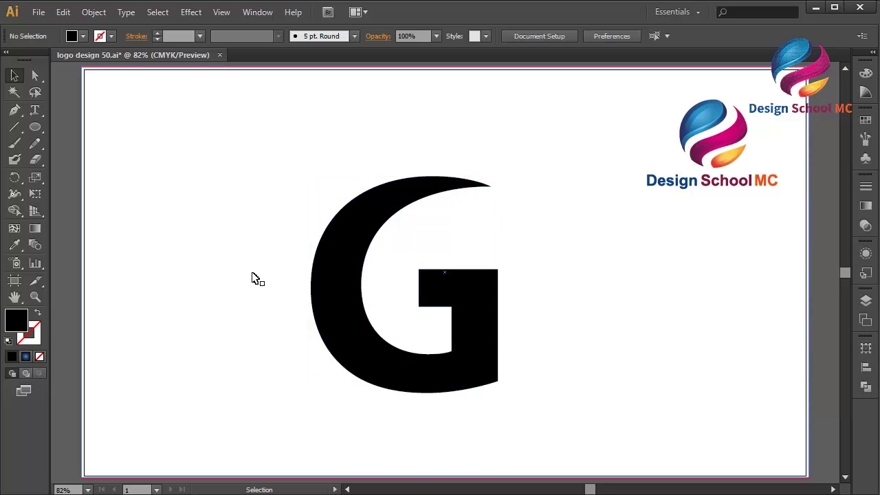
# Draw a closed curved Pen path along the G's inner edge from its top tip.
pyautogui.press('p')
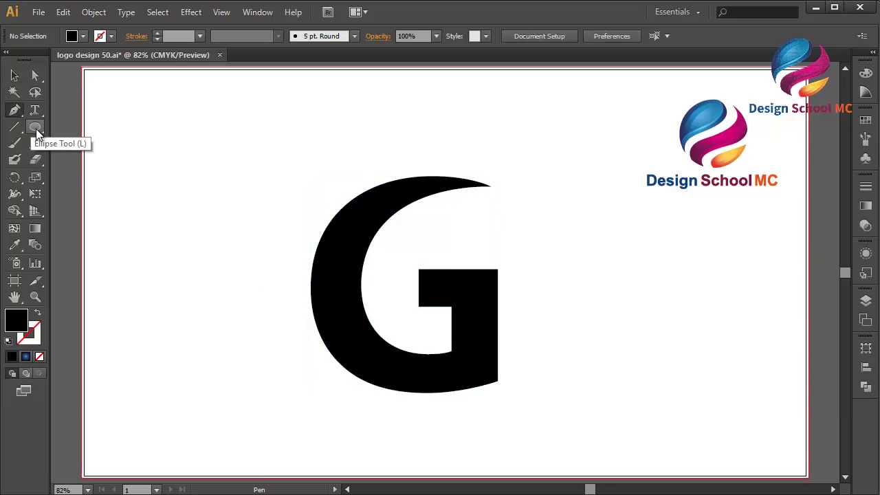
pyautogui.click(36, 130)
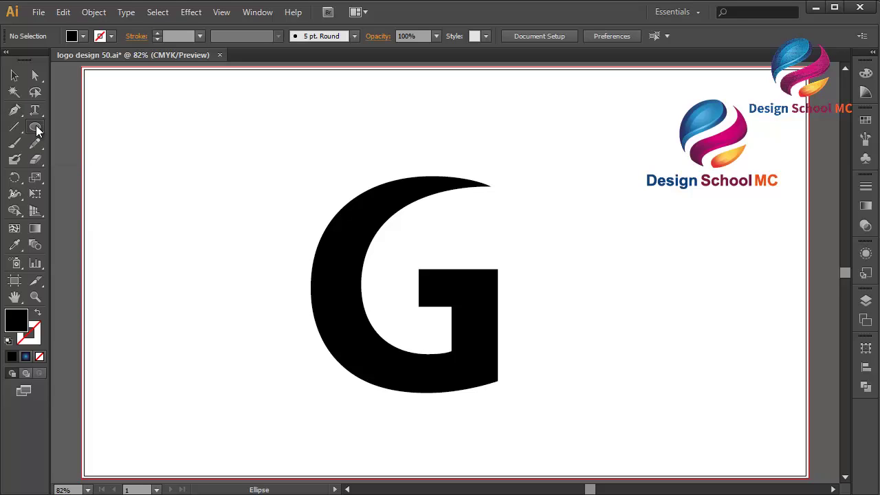
pyautogui.click(15, 110)
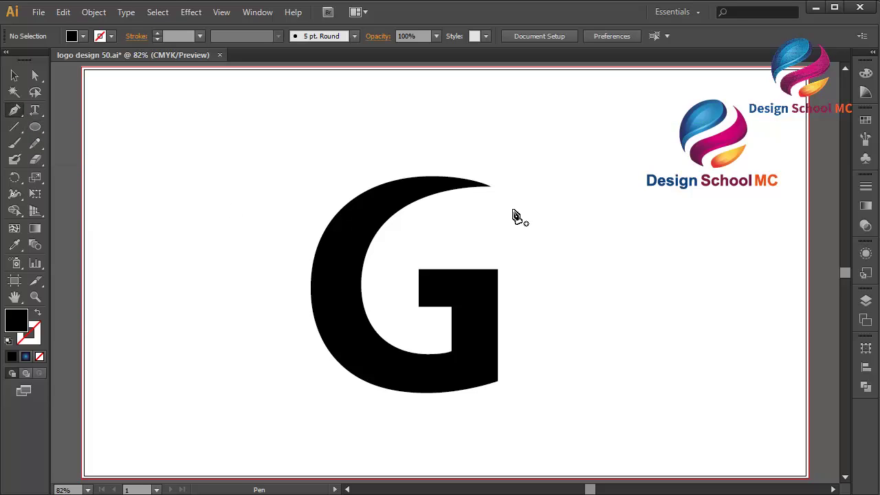
pyautogui.click(491, 185)
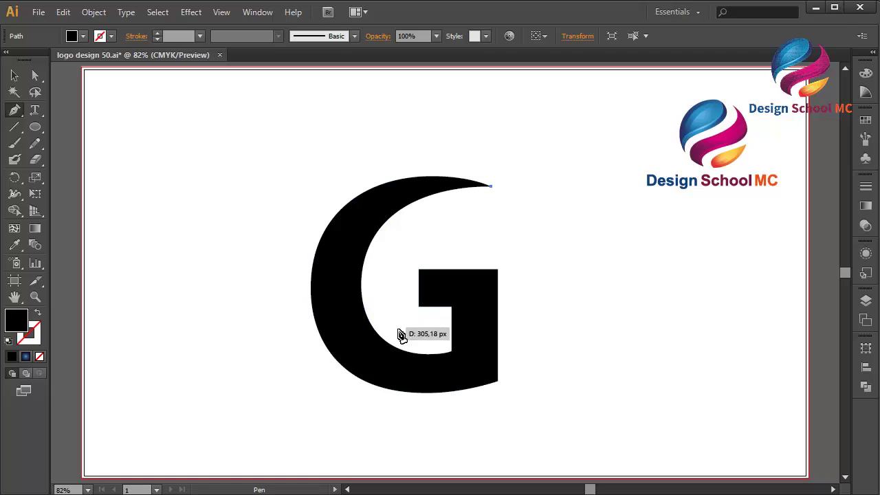
pyautogui.moveTo(362, 269); pyautogui.dragTo(350, 358)
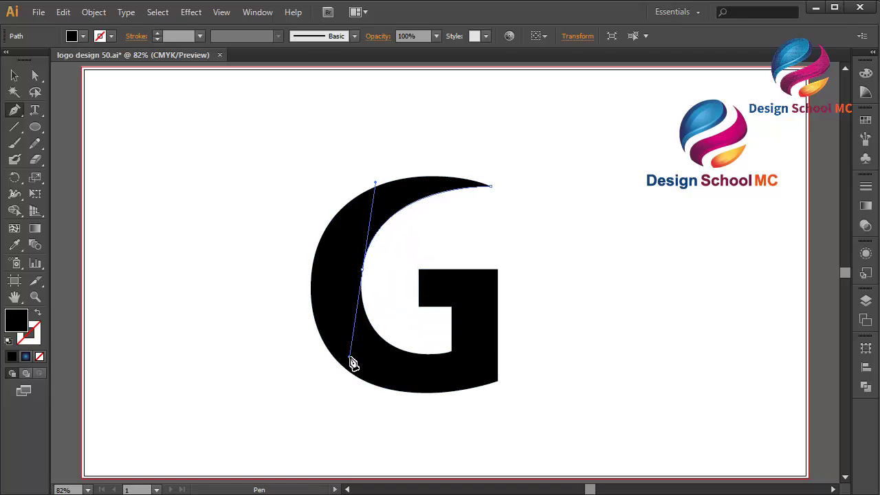
pyautogui.moveTo(447, 357); pyautogui.dragTo(469, 348)
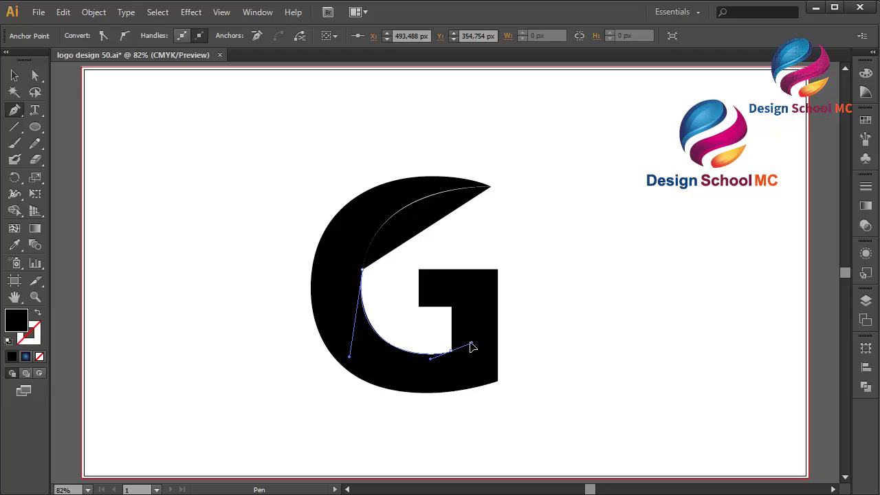
pyautogui.moveTo(469, 347); pyautogui.dragTo(471, 347)
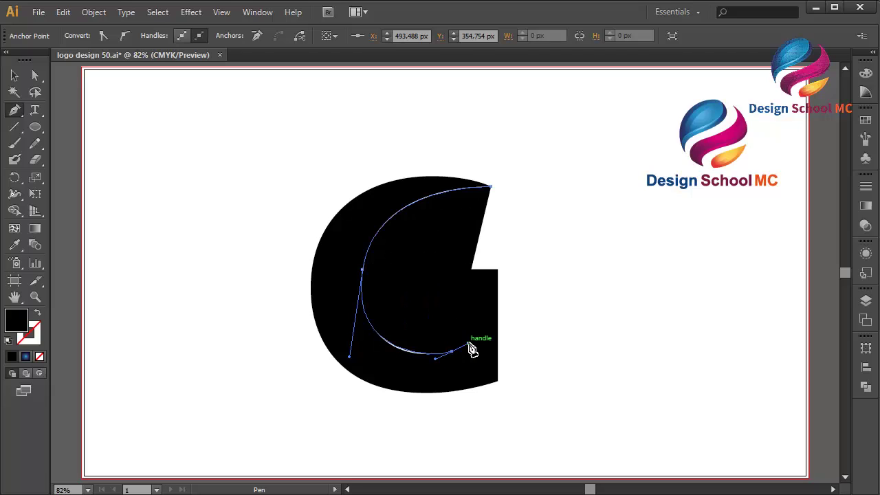
pyautogui.moveTo(340, 311)
pyautogui.mouseDown()
pyautogui.moveTo(330, 273)
pyautogui.moveTo(307, 248)
pyautogui.mouseUp()
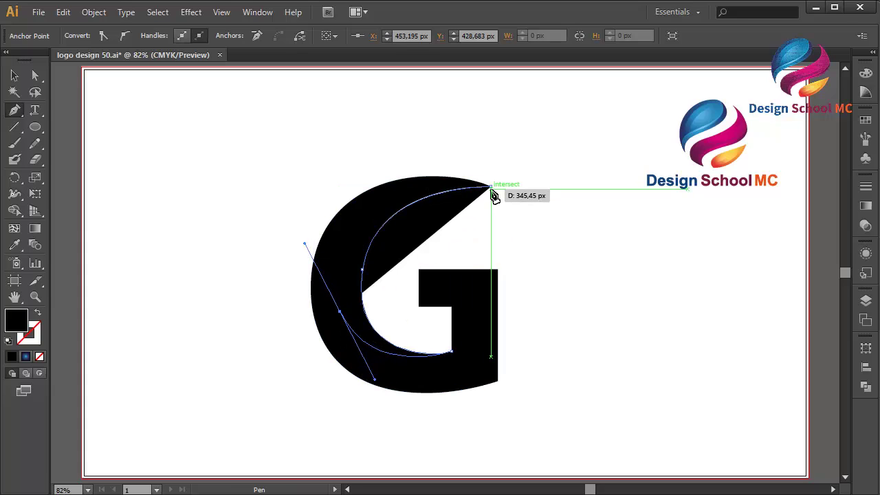
pyautogui.moveTo(490, 186); pyautogui.dragTo(633, 238)
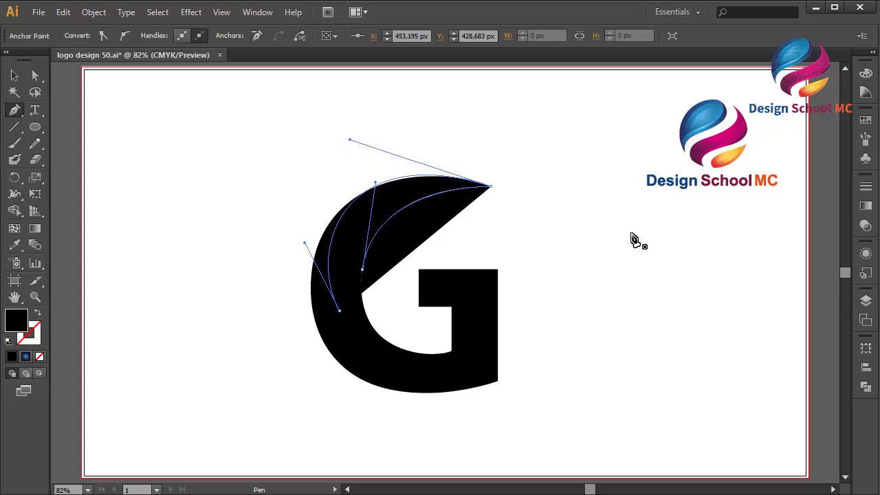
# Adjust the new path's anchors and handles into one smooth inner curve.
pyautogui.click(35, 75)
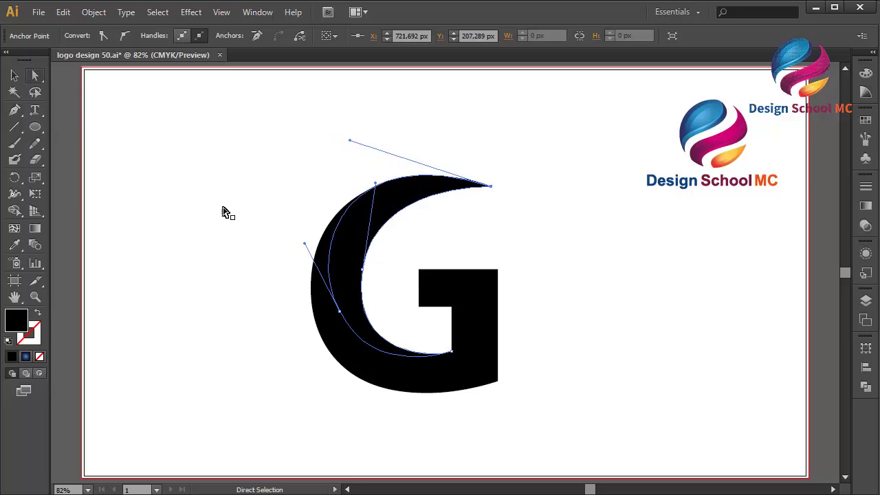
pyautogui.moveTo(338, 311); pyautogui.dragTo(336, 315)
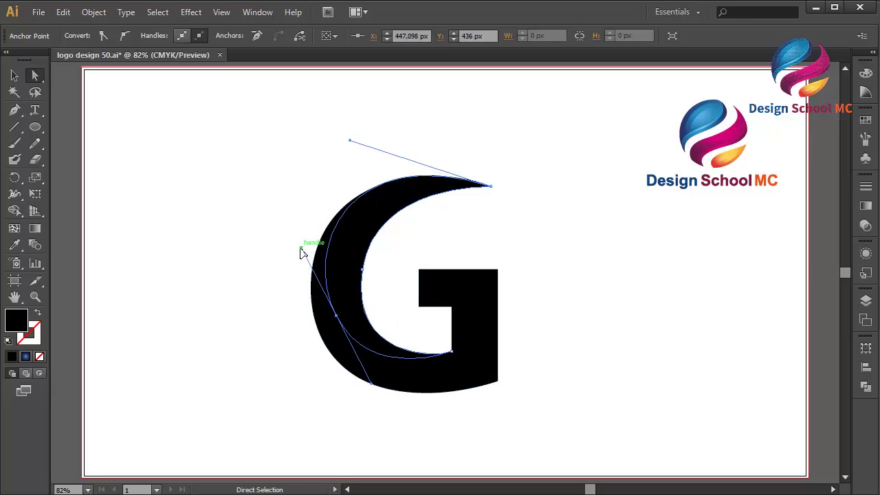
pyautogui.moveTo(301, 252); pyautogui.dragTo(306, 253)
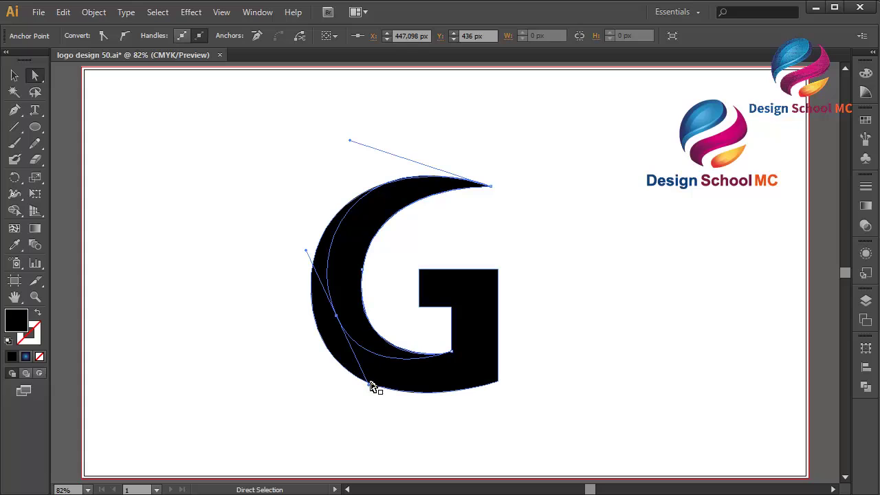
pyautogui.moveTo(368, 383); pyautogui.dragTo(369, 380)
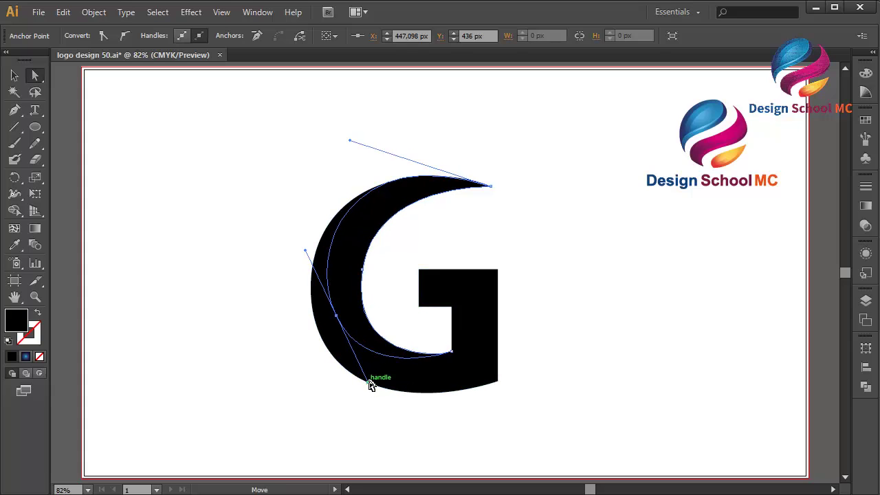
pyautogui.click(362, 272)
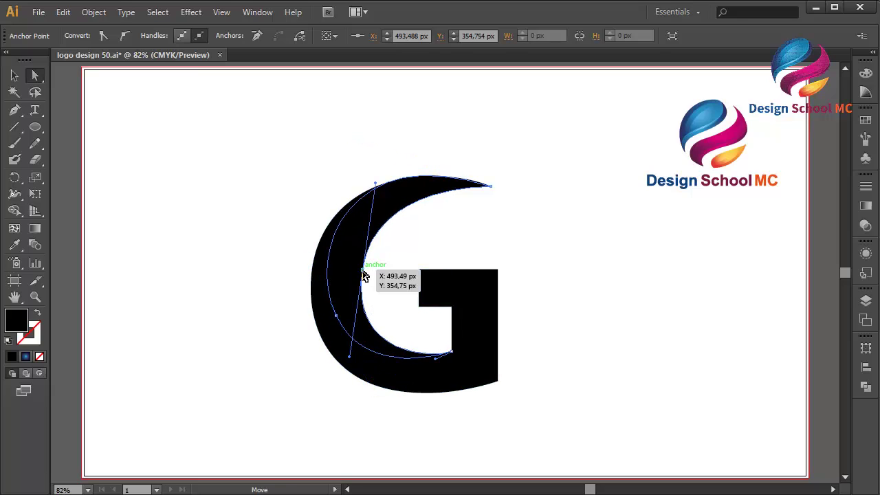
pyautogui.click(392, 287)
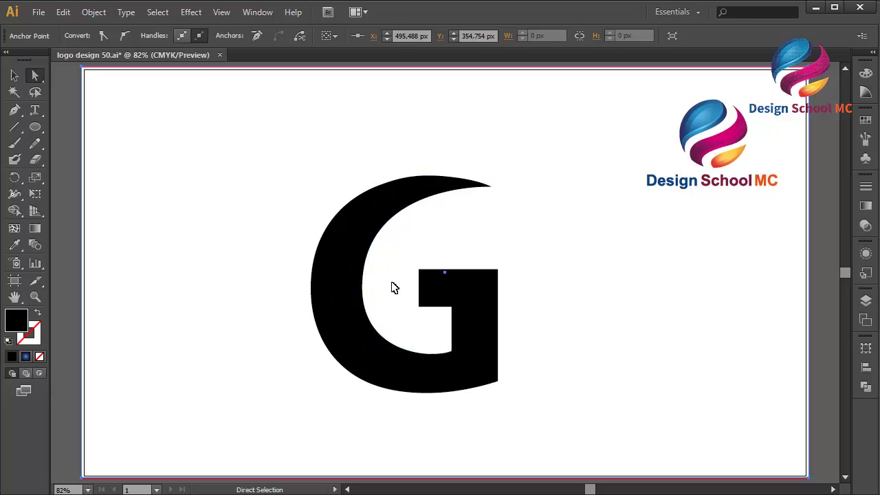
# Fill the inner crescent with a grey swatch and nudge its top-right anchor slightly right.
pyautogui.click(356, 247)
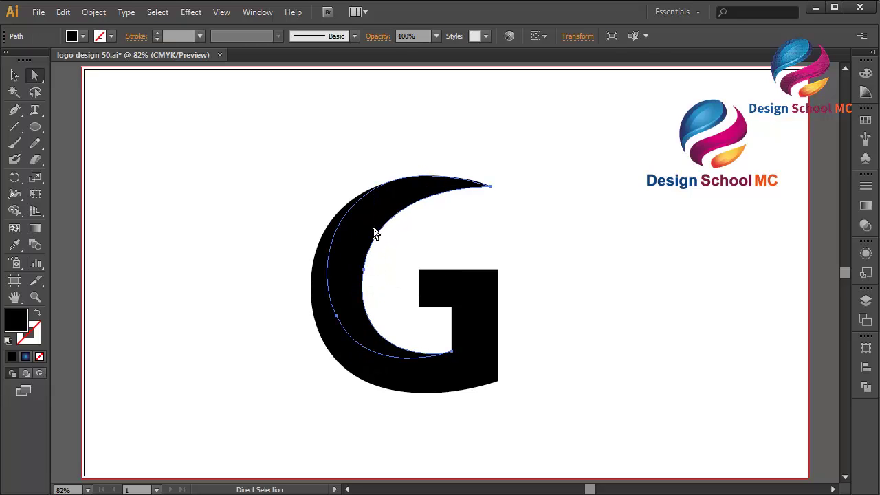
pyautogui.click(865, 121)
pyautogui.scroll(-3, 824, 146)
pyautogui.click(743, 162)
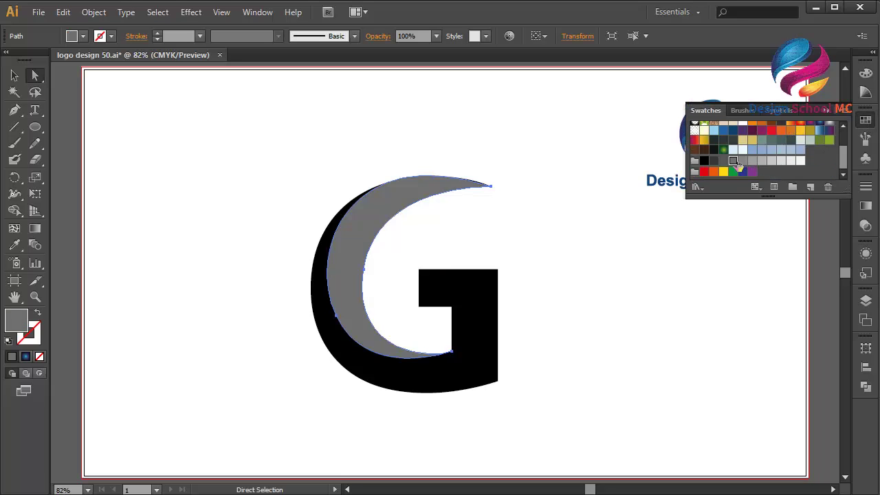
pyautogui.click(492, 187)
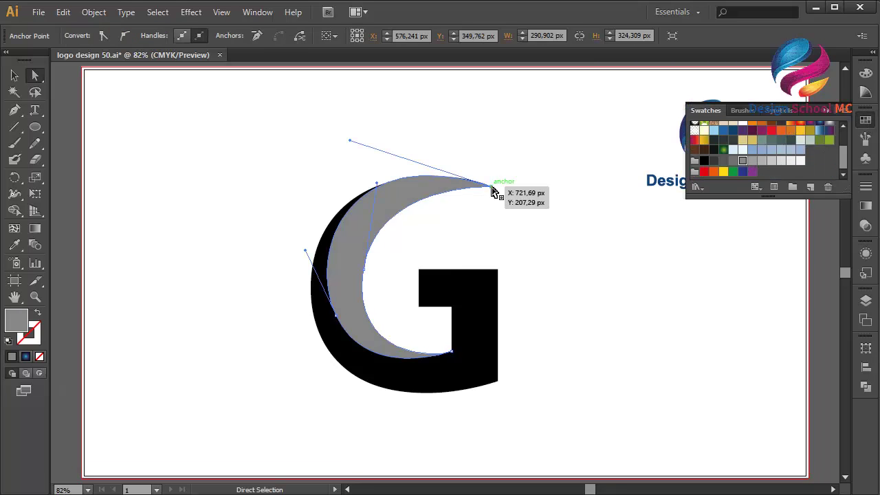
pyautogui.moveTo(492, 190); pyautogui.dragTo(494, 189)
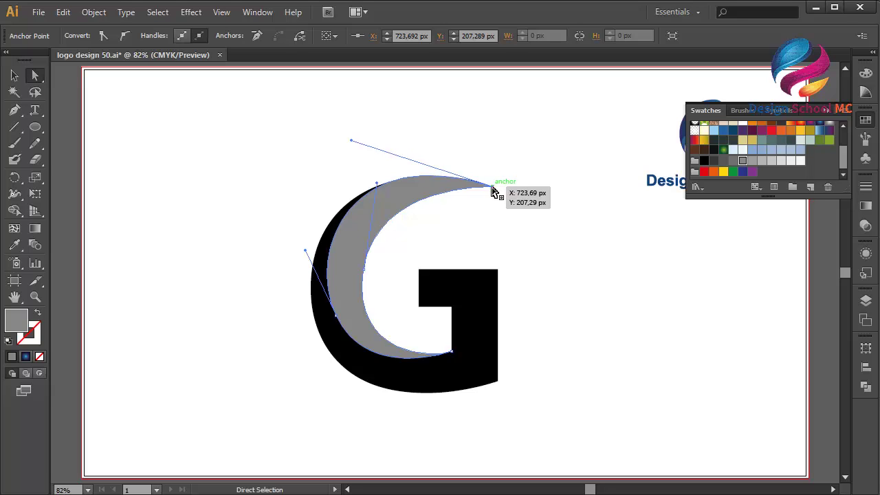
# Drag the grey crescent's top-right handle so its top edge sweeps smoothly to the tip.
pyautogui.click(502, 190)
pyautogui.click(488, 187)
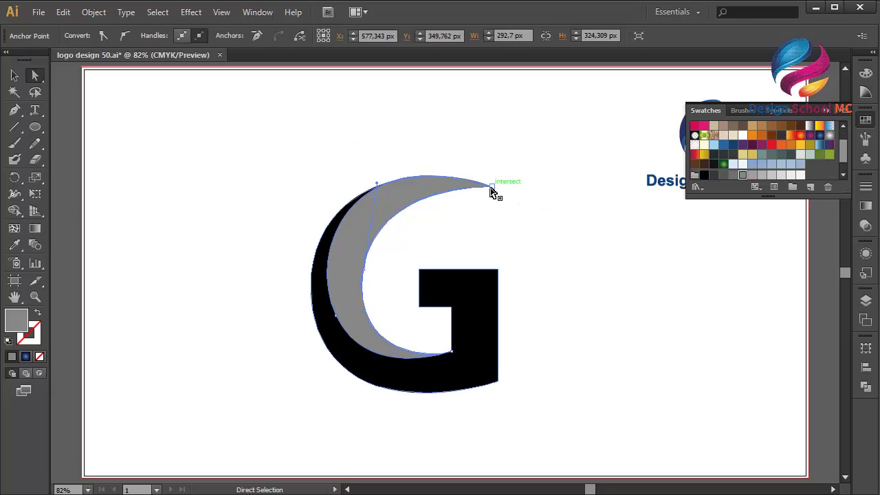
pyautogui.click(491, 187)
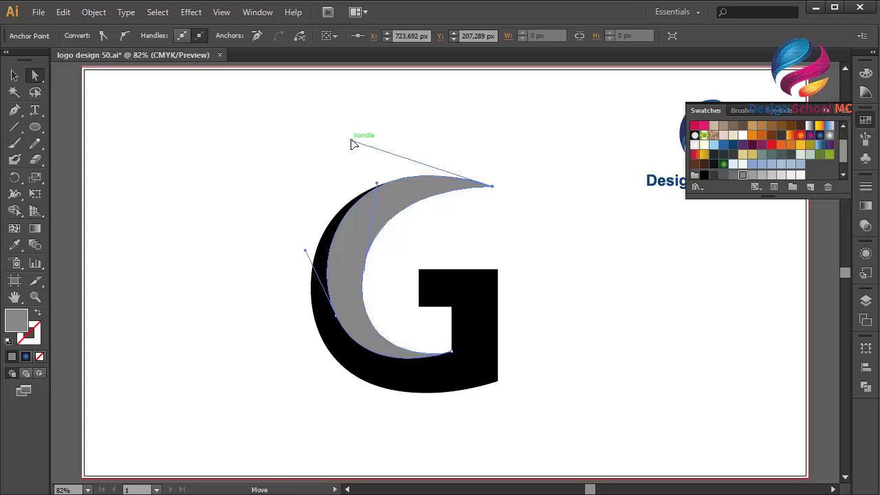
pyautogui.moveTo(351, 142); pyautogui.dragTo(359, 141)
pyautogui.click(318, 158)
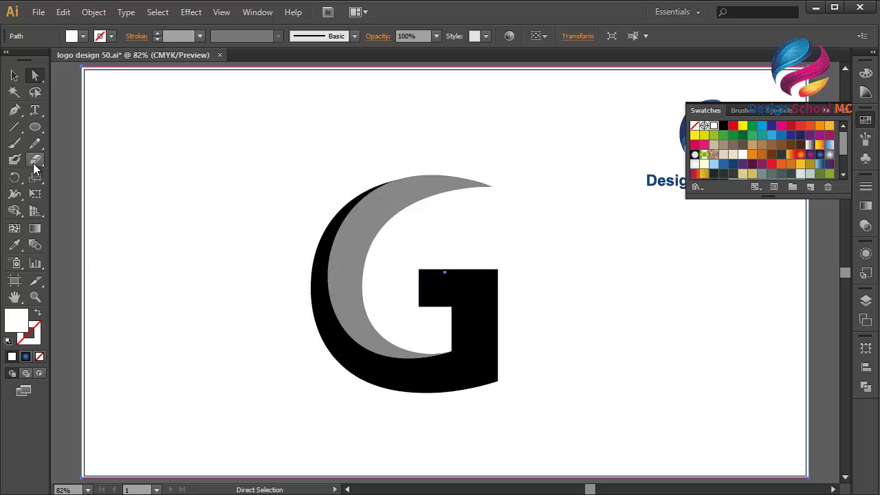
pyautogui.click(15, 75)
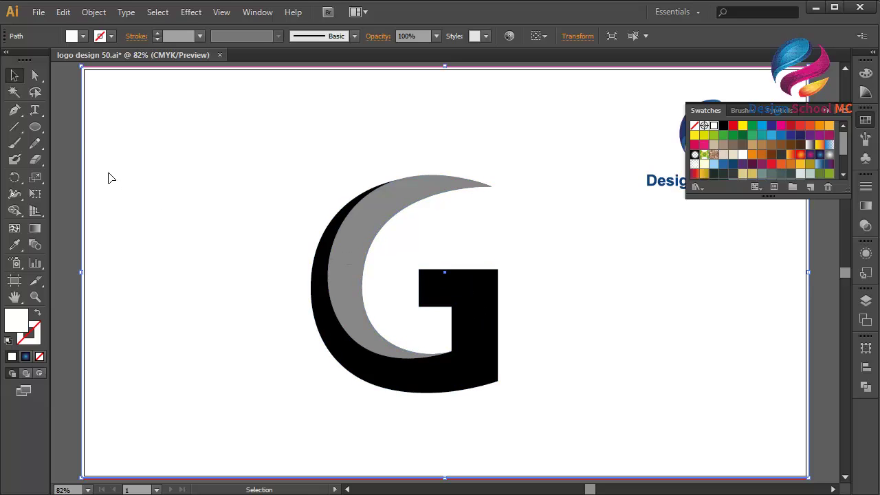
# Draw a closed curved shape over the crossbar's inner corner to round it into the stem.
pyautogui.click(15, 109)
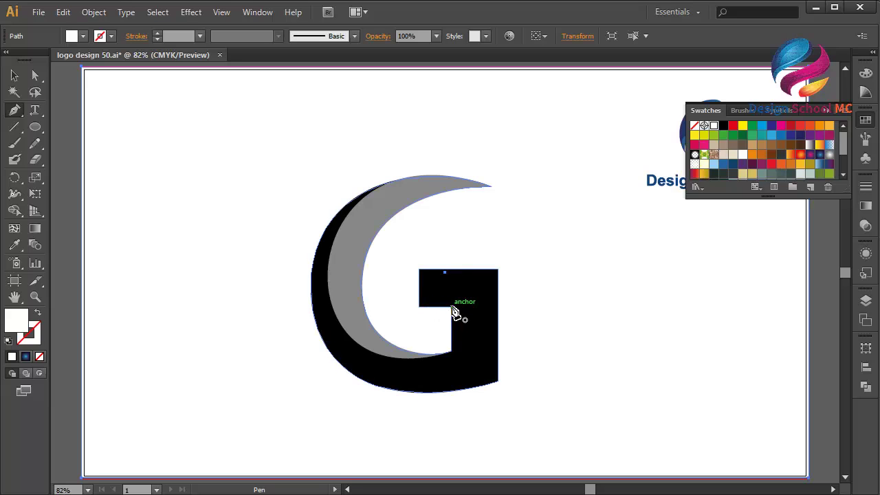
pyautogui.click(452, 307)
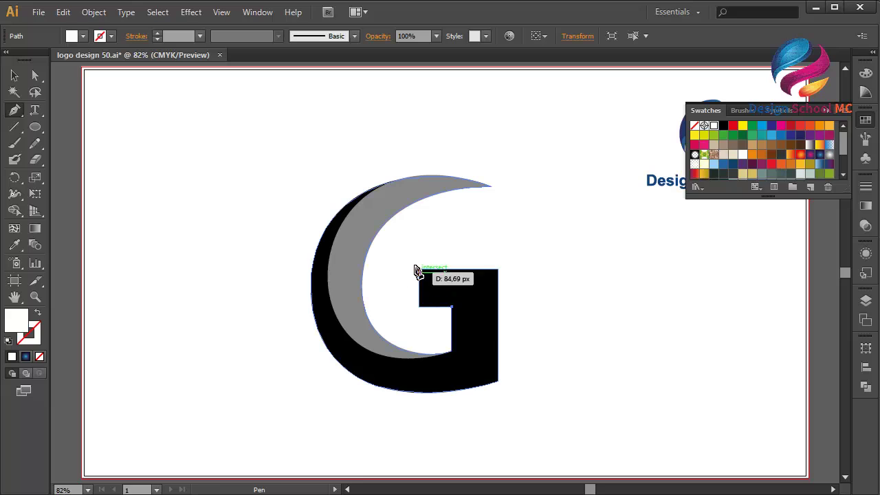
pyautogui.moveTo(419, 269); pyautogui.dragTo(422, 240)
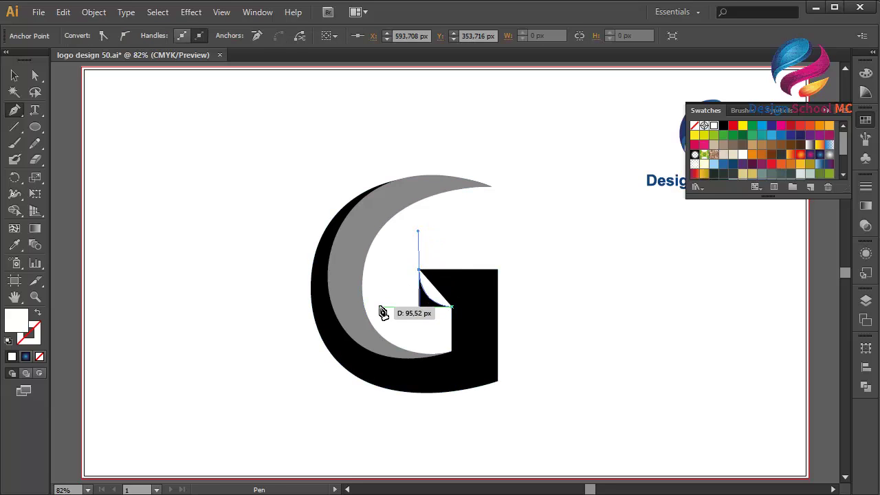
pyautogui.click(379, 306)
pyautogui.click(446, 325)
pyautogui.click(451, 307)
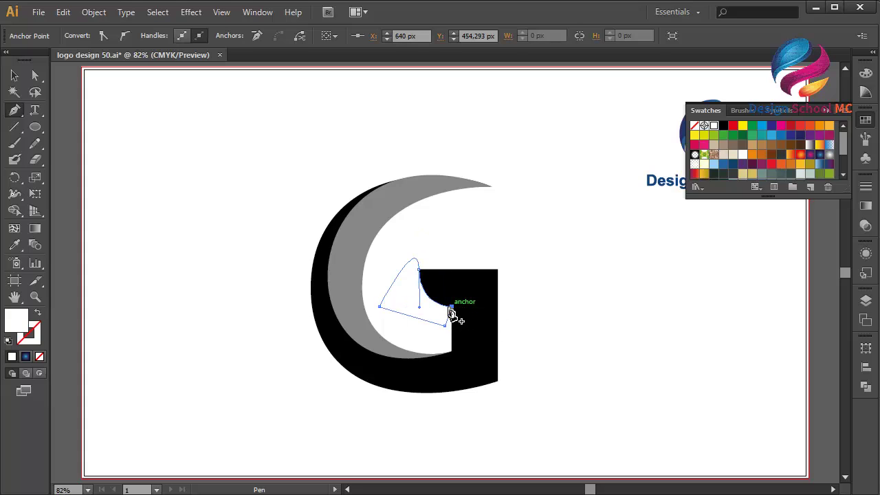
pyautogui.click(15, 76)
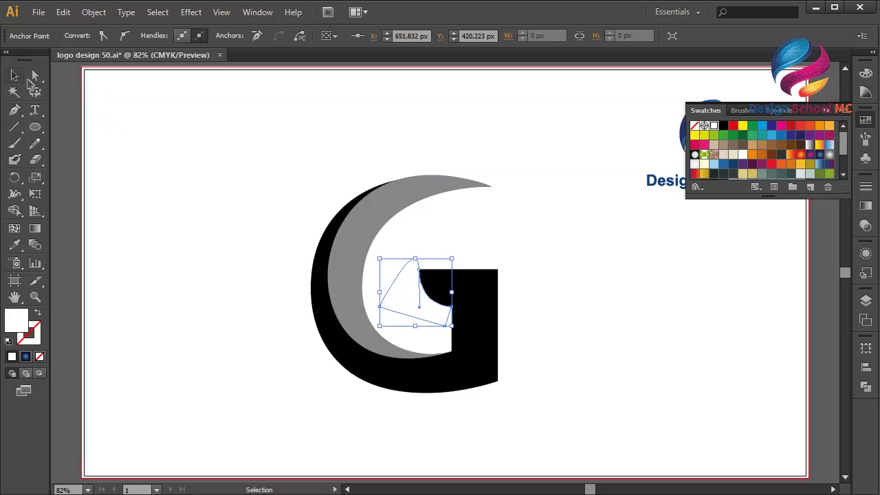
pyautogui.click(558, 308)
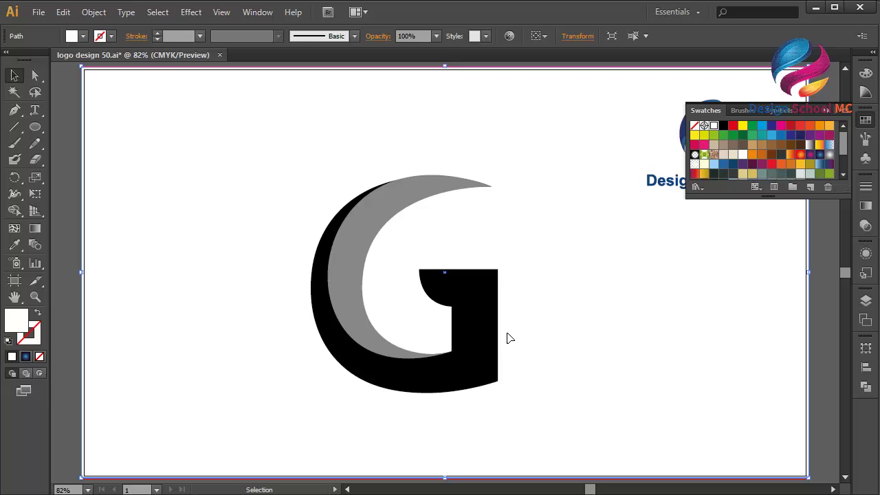
# Fill the G with the orange-red gradient swatch and drag it diagonally across.
pyautogui.click(493, 342)
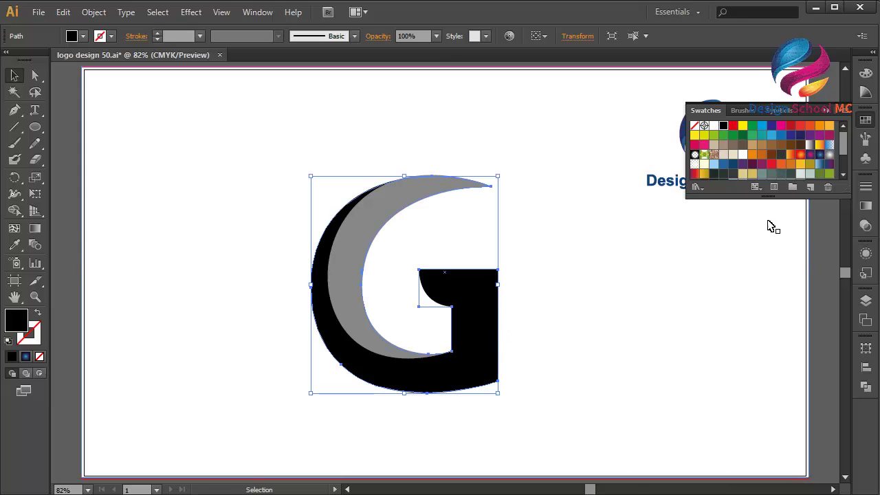
pyautogui.click(801, 154)
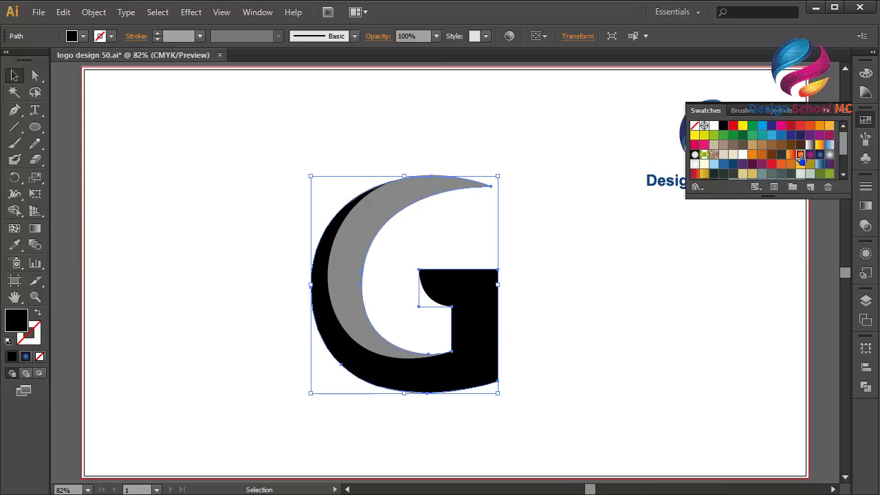
pyautogui.click(35, 230)
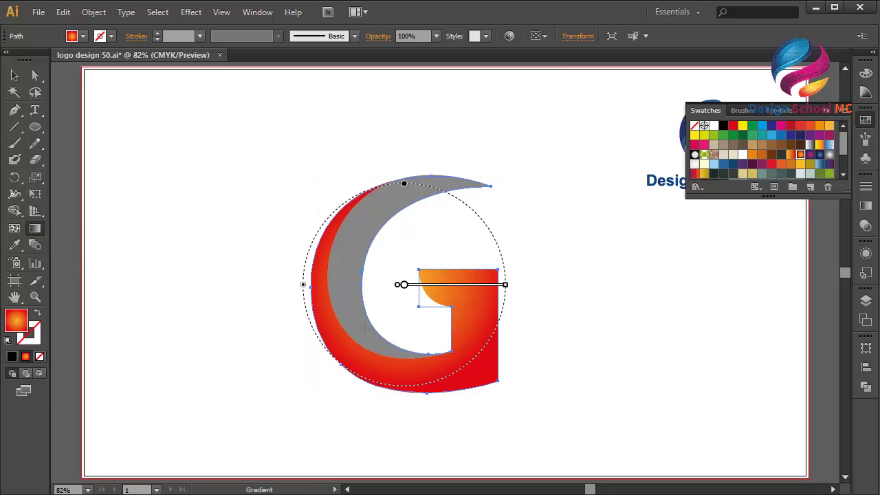
pyautogui.moveTo(413, 324); pyautogui.dragTo(520, 402)
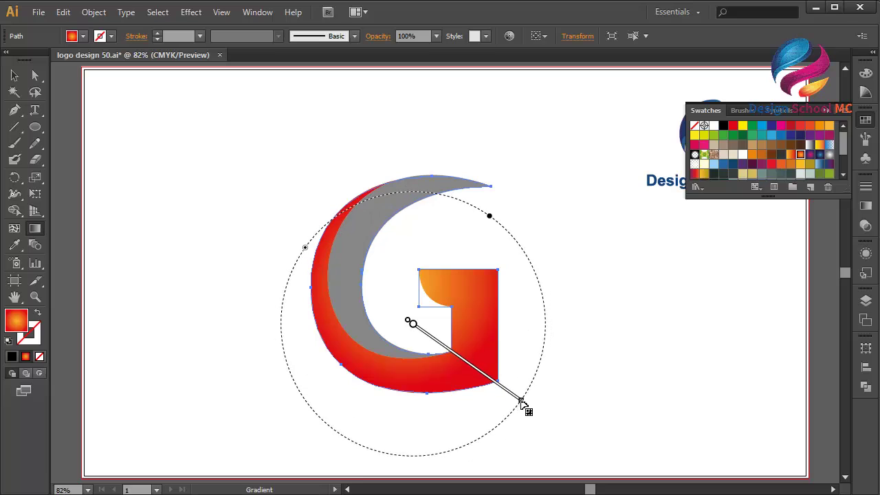
# Reposition and redraw the gradient so it runs toward the G's bottom-right corner.
pyautogui.moveTo(409, 324); pyautogui.dragTo(391, 285)
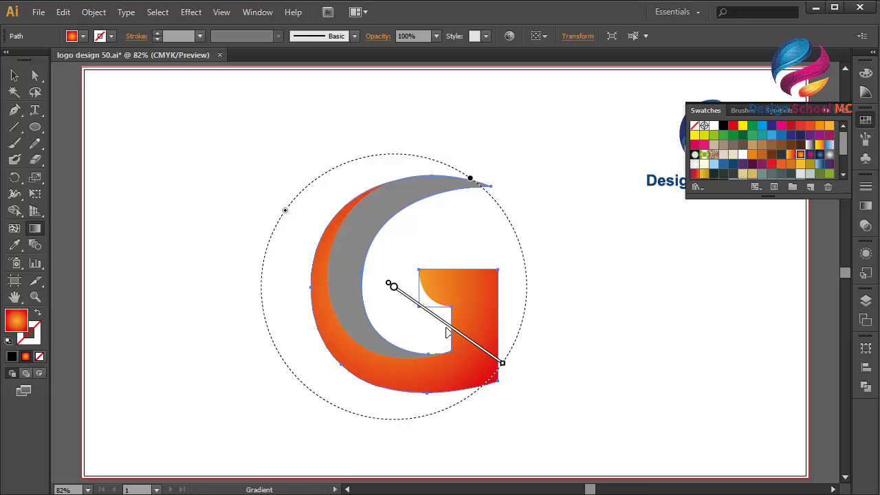
pyautogui.moveTo(440, 322); pyautogui.dragTo(477, 362)
pyautogui.moveTo(425, 321); pyautogui.dragTo(396, 295)
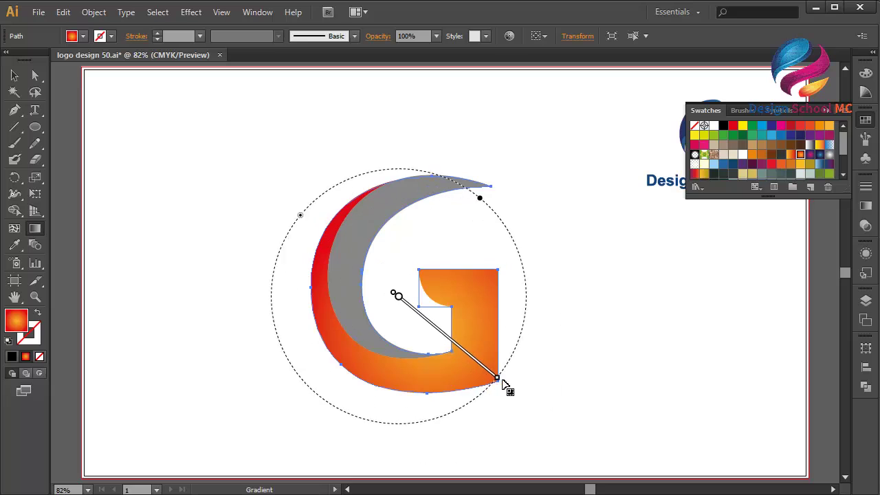
pyautogui.moveTo(506, 386); pyautogui.dragTo(522, 397)
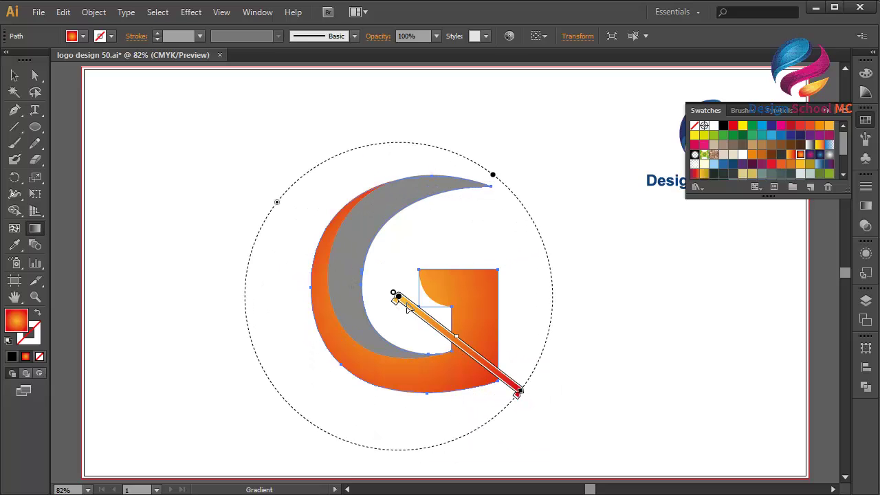
pyautogui.moveTo(398, 288); pyautogui.dragTo(521, 382)
pyautogui.moveTo(397, 288)
pyautogui.mouseDown()
pyautogui.moveTo(531, 378)
pyautogui.moveTo(491, 362)
pyautogui.mouseUp()
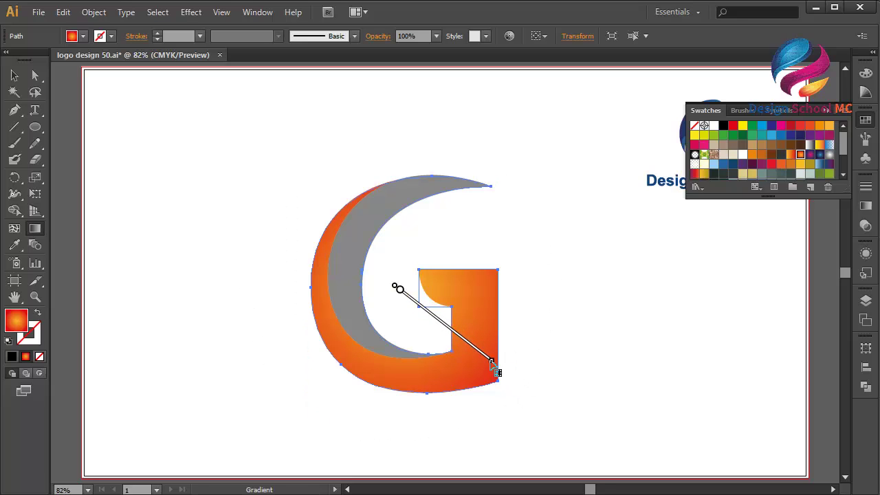
# Give the inner swoosh the green gradient, running from its top tip to bottom-left.
pyautogui.press('v')
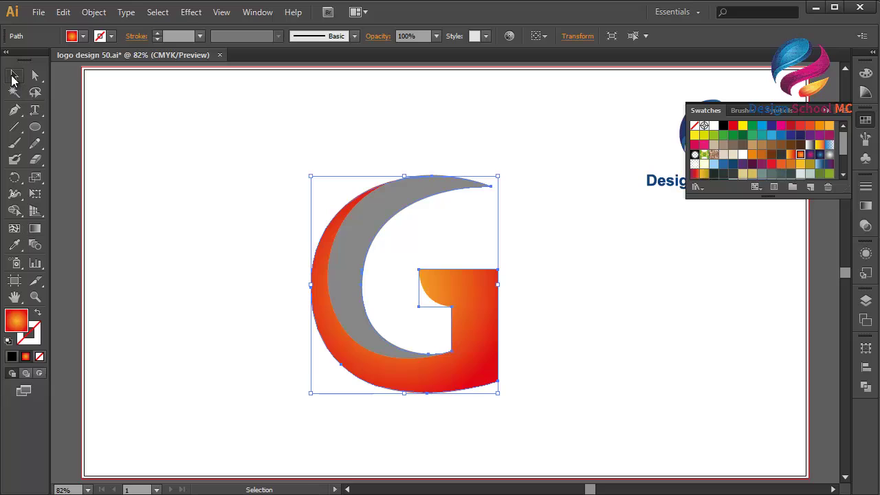
pyautogui.click(360, 246)
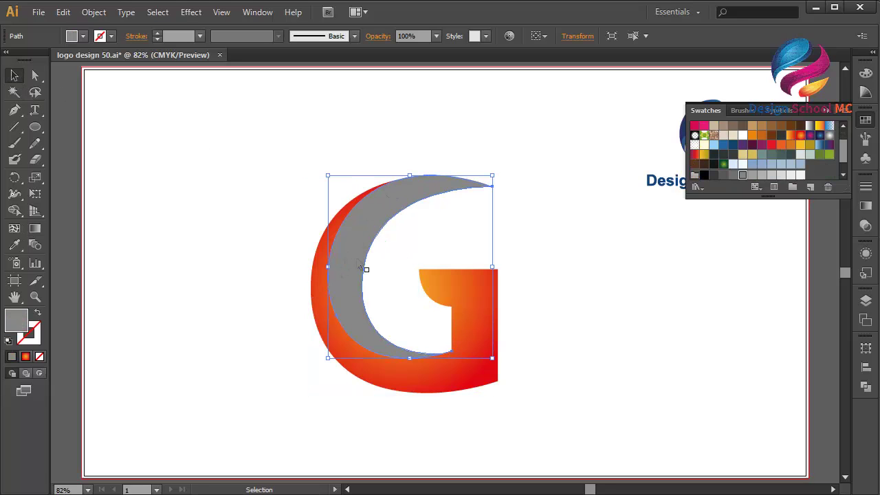
pyautogui.click(724, 165)
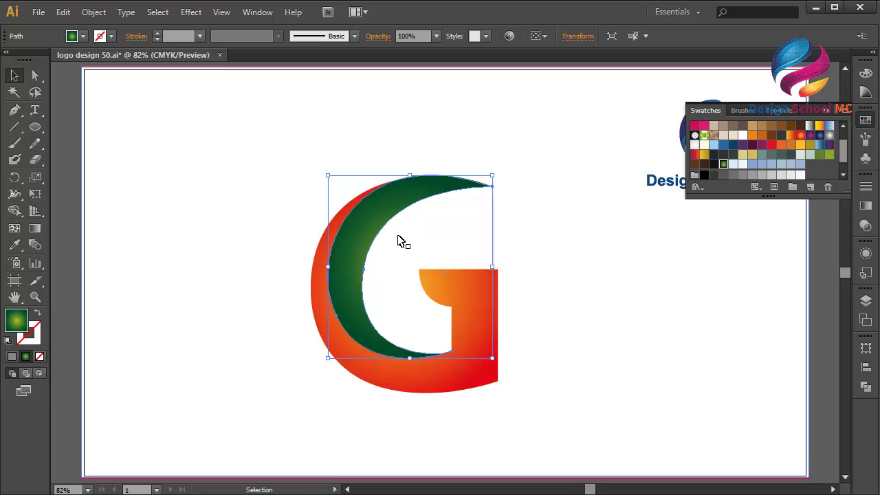
pyautogui.click(35, 229)
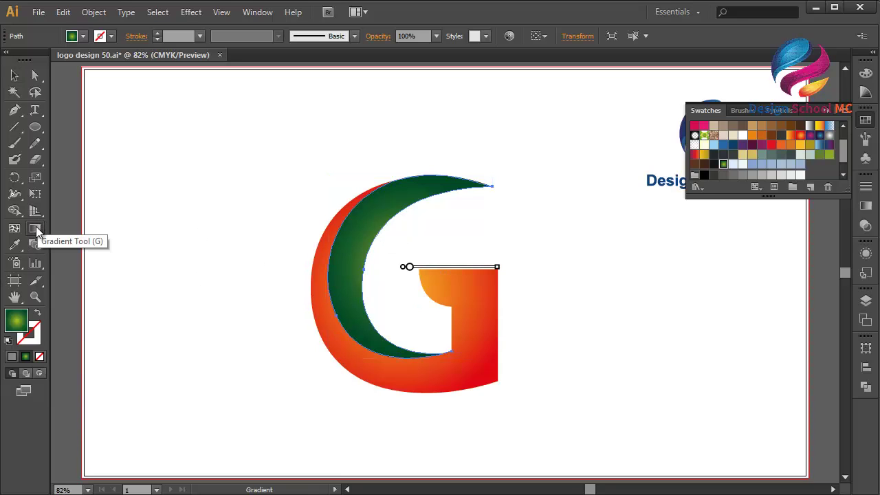
pyautogui.moveTo(486, 201); pyautogui.dragTo(372, 370)
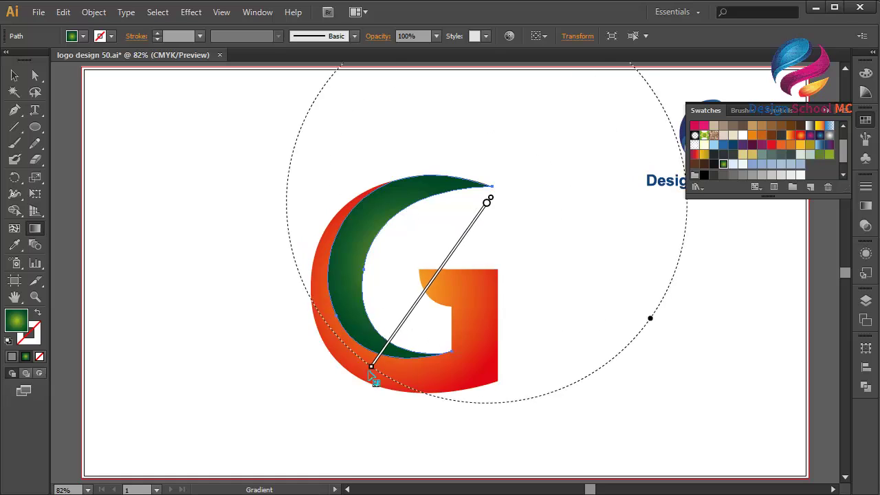
pyautogui.click(14, 75)
pyautogui.click(73, 101)
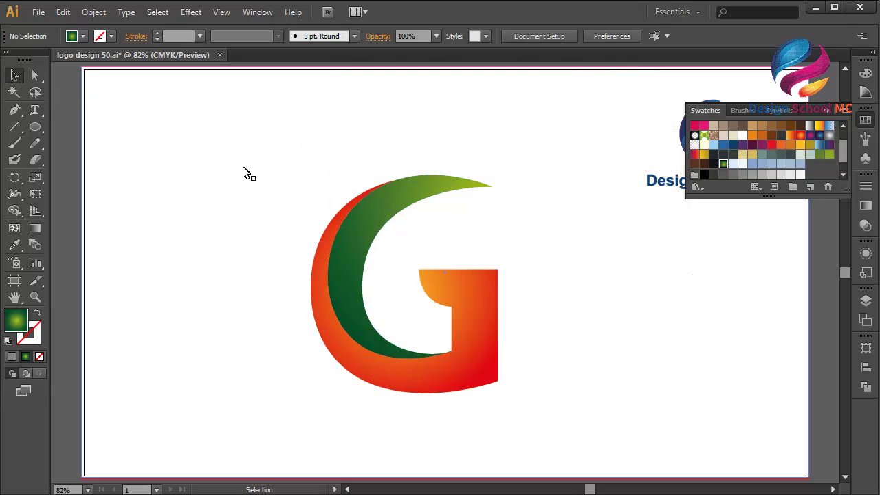
# Close the Swatches panel.
pyautogui.click(829, 115)
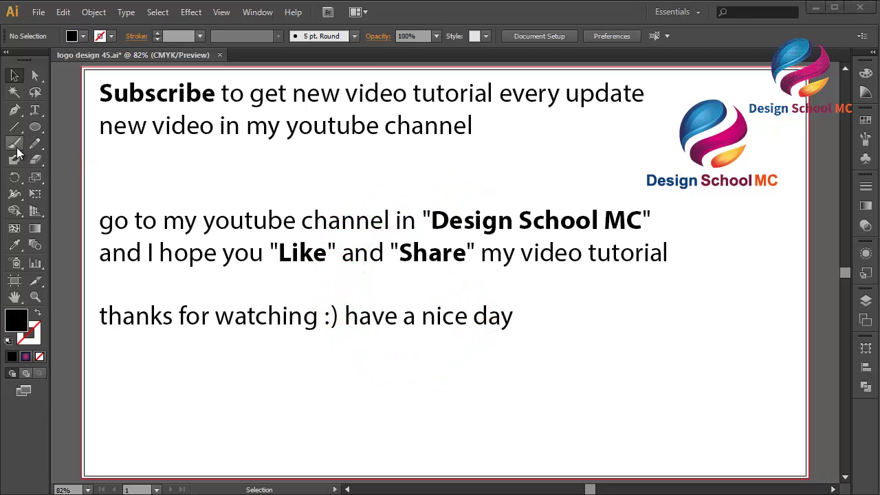
# Circle Subscribe, Design School MC, Like and Share with Paintbrush strokes.
pyautogui.click(15, 142)
pyautogui.moveTo(97, 110)
pyautogui.mouseDown()
pyautogui.moveTo(219, 105)
pyautogui.moveTo(217, 77)
pyautogui.moveTo(161, 68)
pyautogui.moveTo(94, 83)
pyautogui.moveTo(88, 96)
pyautogui.moveTo(103, 109)
pyautogui.mouseUp()
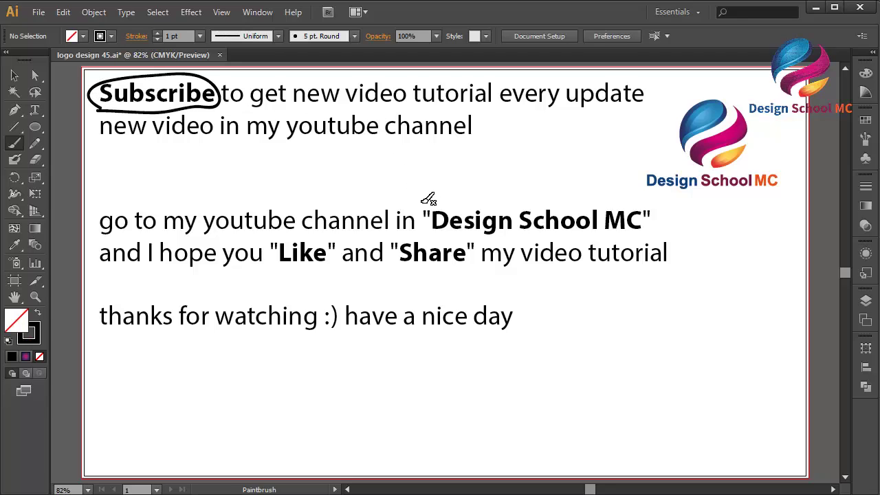
pyautogui.moveTo(420, 203)
pyautogui.mouseDown()
pyautogui.moveTo(417, 219)
pyautogui.moveTo(433, 234)
pyautogui.moveTo(649, 233)
pyautogui.moveTo(664, 222)
pyautogui.moveTo(653, 200)
pyautogui.moveTo(576, 191)
pyautogui.moveTo(420, 202)
pyautogui.mouseUp()
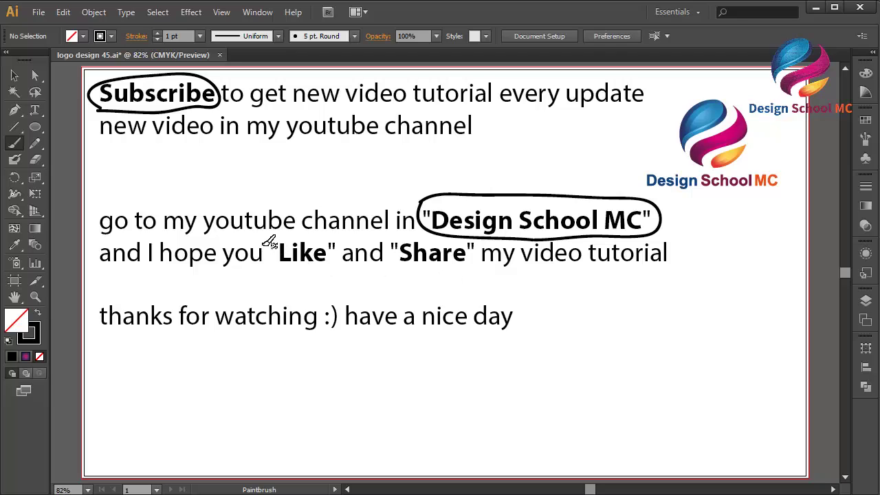
pyautogui.moveTo(262, 242)
pyautogui.mouseDown()
pyautogui.moveTo(281, 261)
pyautogui.moveTo(311, 267)
pyautogui.moveTo(349, 241)
pyautogui.moveTo(329, 229)
pyautogui.moveTo(288, 229)
pyautogui.moveTo(266, 242)
pyautogui.mouseUp()
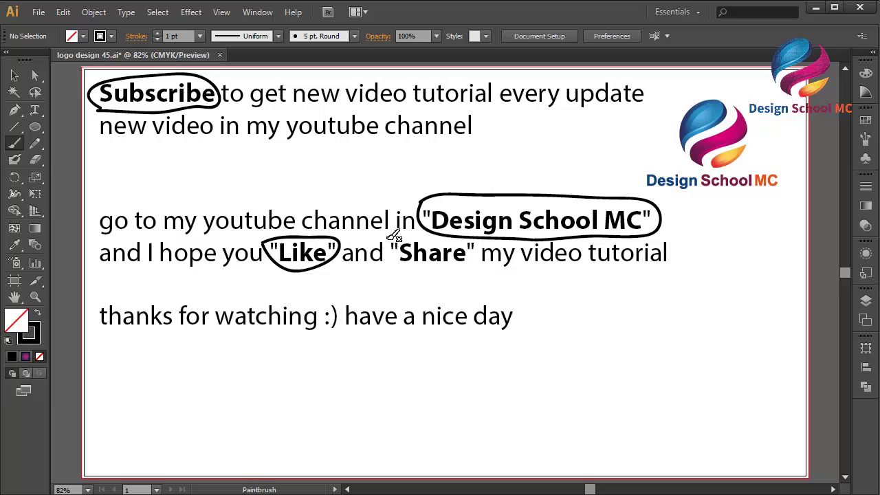
pyautogui.moveTo(391, 241)
pyautogui.mouseDown()
pyautogui.moveTo(421, 269)
pyautogui.moveTo(458, 268)
pyautogui.moveTo(486, 237)
pyautogui.moveTo(426, 226)
pyautogui.moveTo(390, 237)
pyautogui.mouseUp()
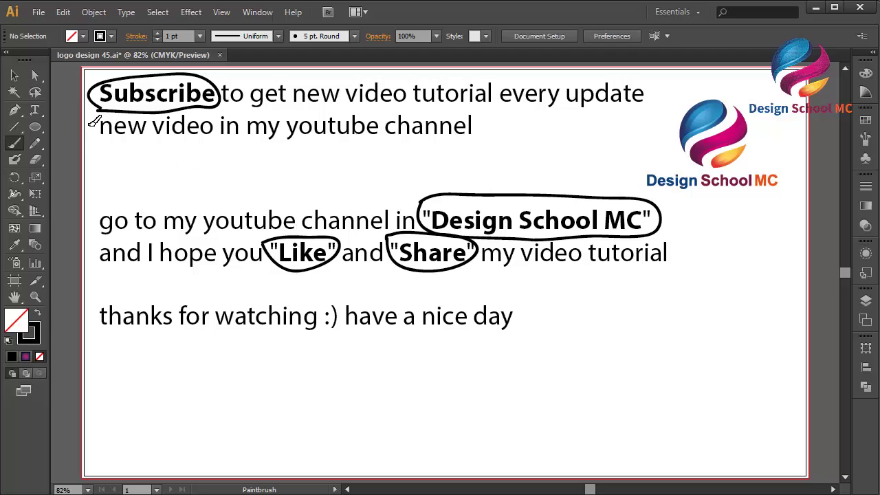
# Brush an arrow to Design School MC, a Like-Share link and an underline under 'thanks for watching'.
pyautogui.moveTo(89, 123); pyautogui.dragTo(421, 192)
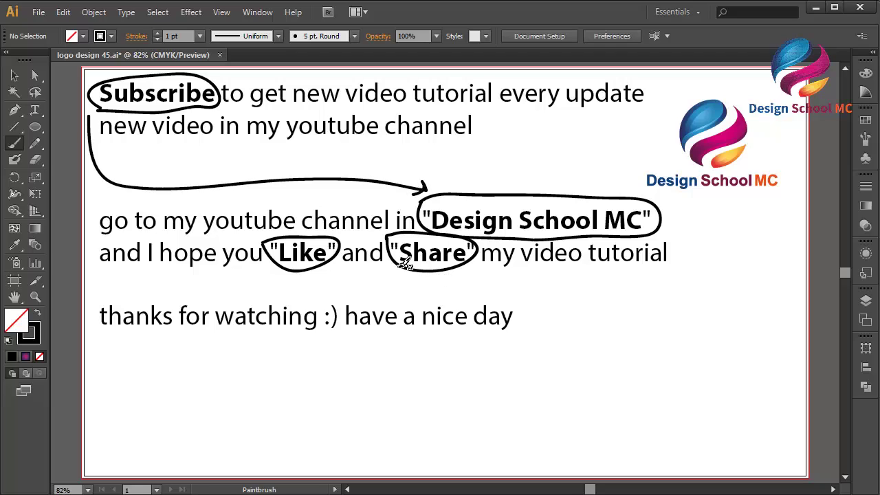
pyautogui.moveTo(404, 270); pyautogui.dragTo(323, 264)
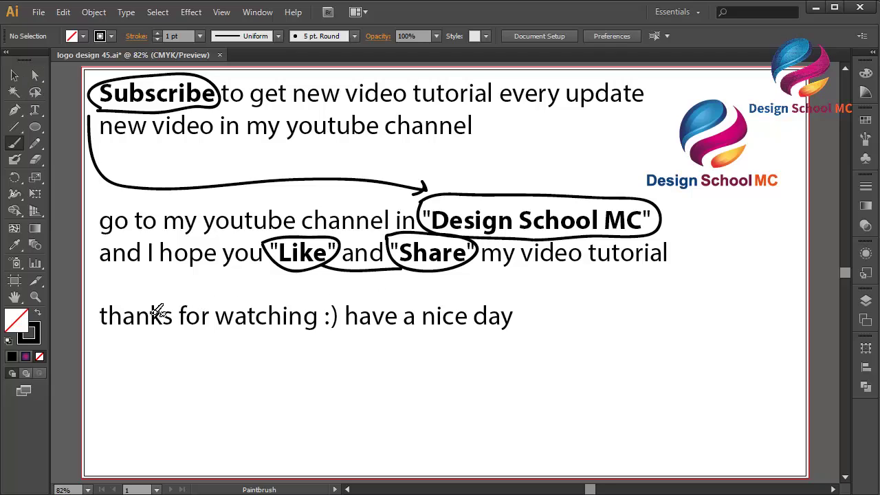
pyautogui.moveTo(101, 330); pyautogui.dragTo(328, 333)
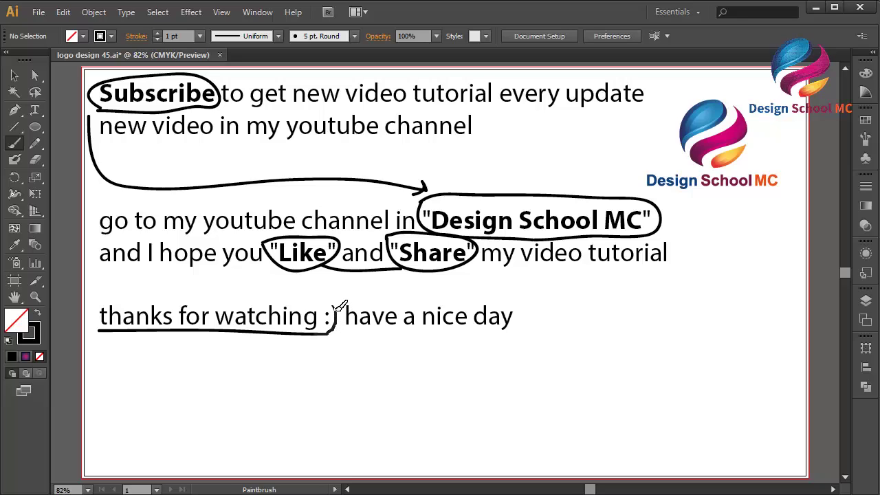
pyautogui.moveTo(335, 310); pyautogui.dragTo(332, 307)
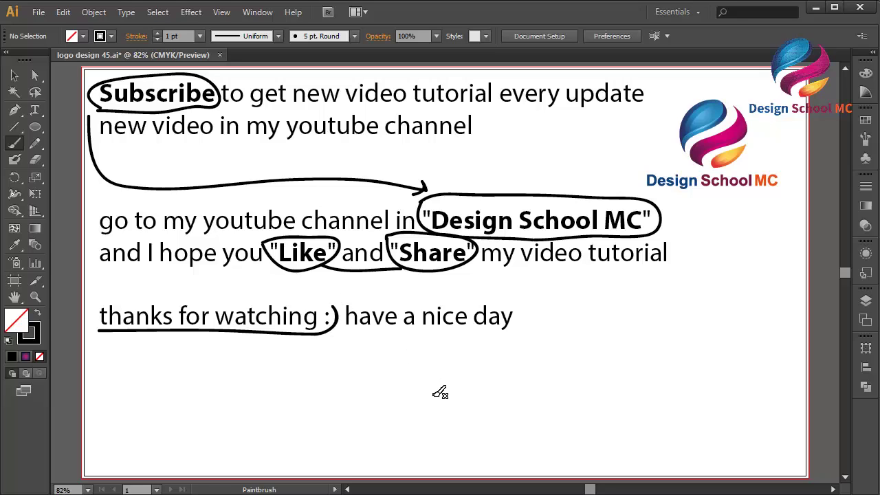